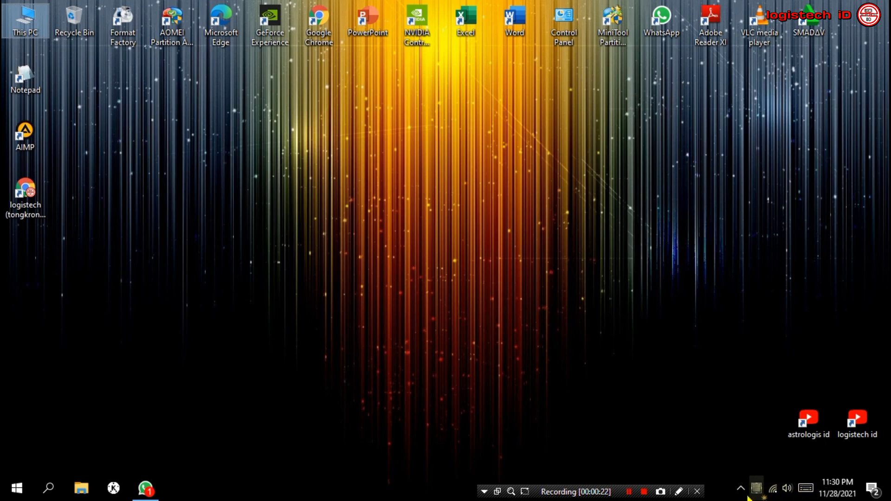
# - Check the hidden notification icons for the battery icon
pyautogui.click(741, 488)
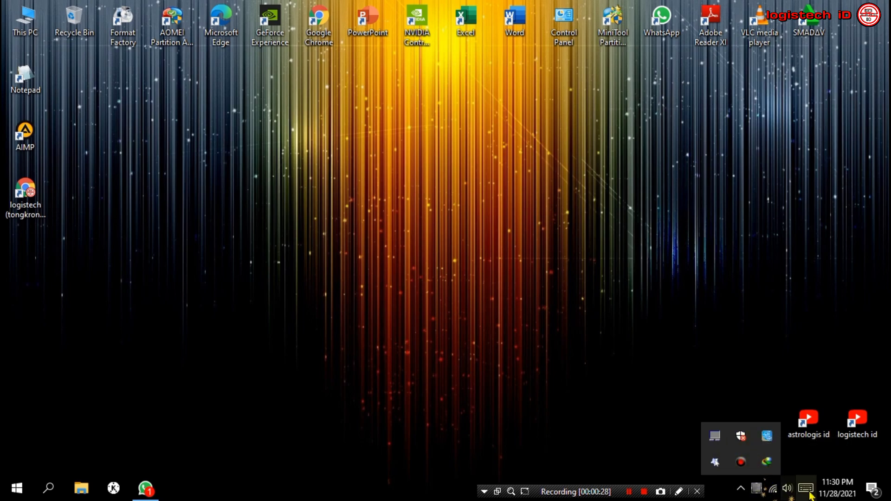
pyautogui.click(745, 398)
pyautogui.click(741, 489)
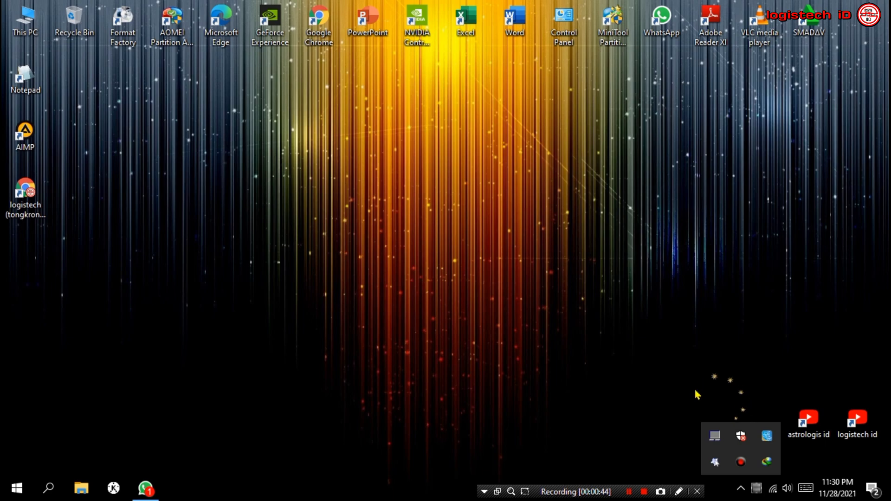
pyautogui.click(728, 390)
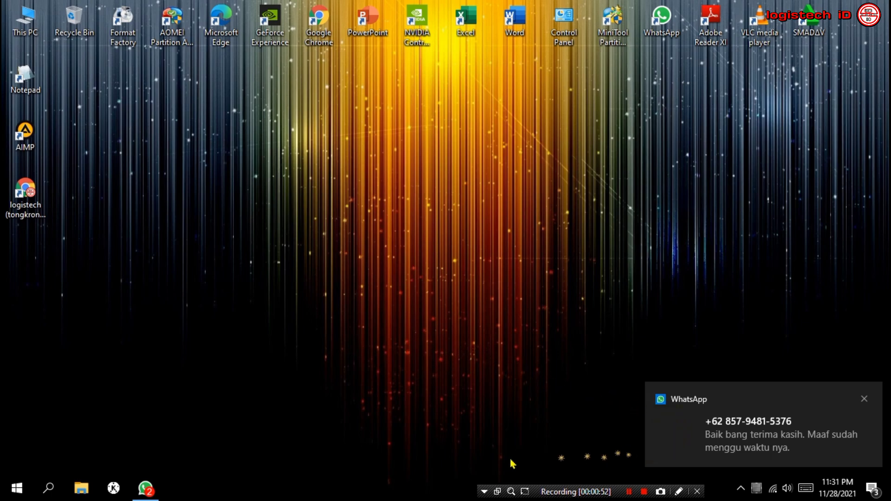
# - Switch to WhatsApp, reply "sama2, semangat mas" to the newest unread chat, and minimize the window
pyautogui.click(145, 488)
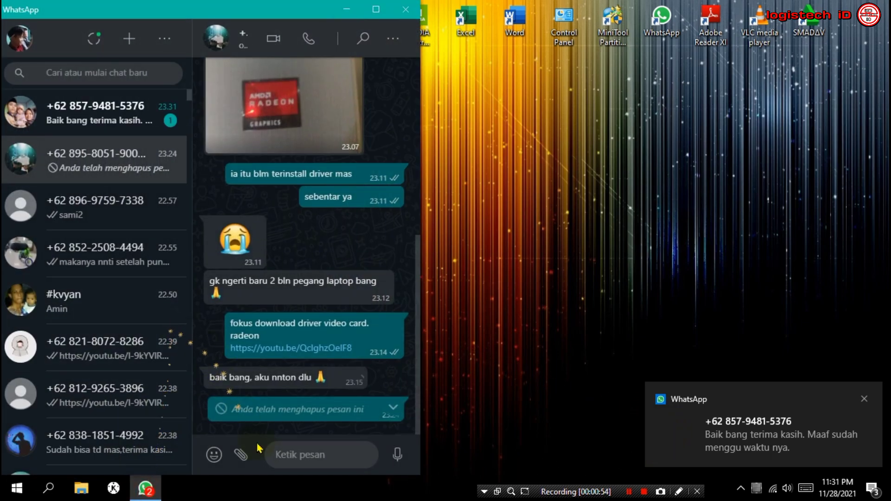
pyautogui.click(102, 116)
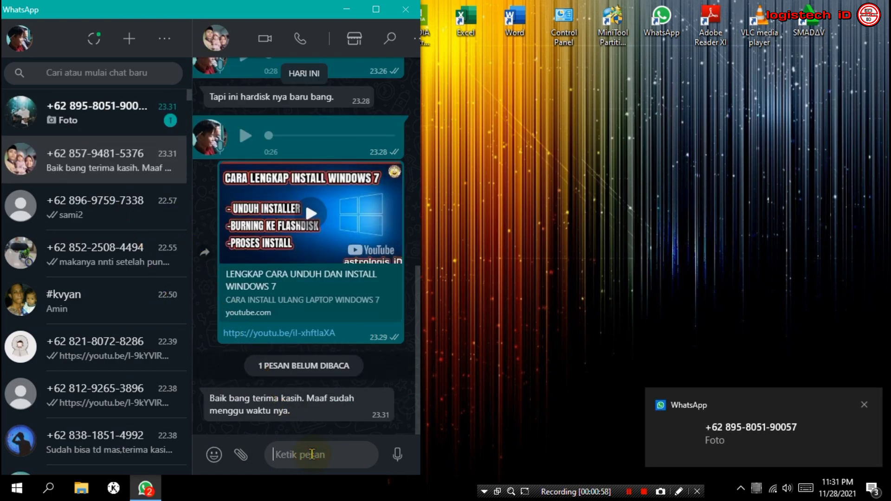
pyautogui.write('sama2')
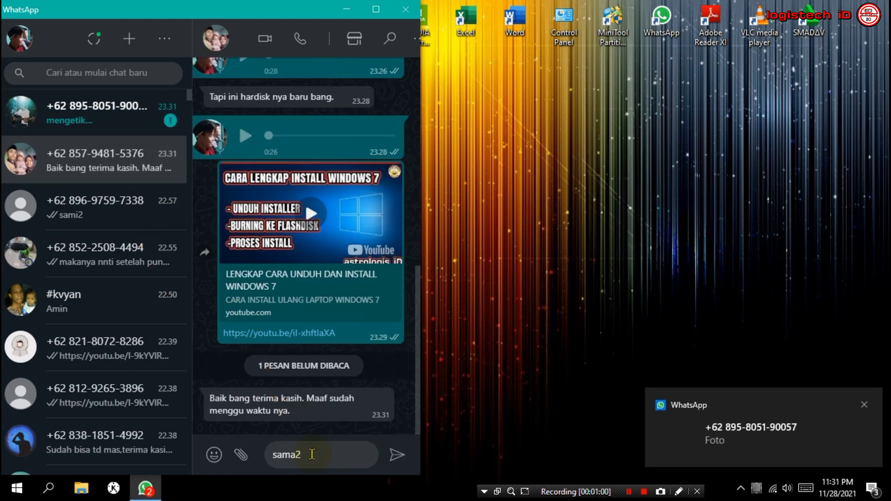
pyautogui.write(', semangat mas')
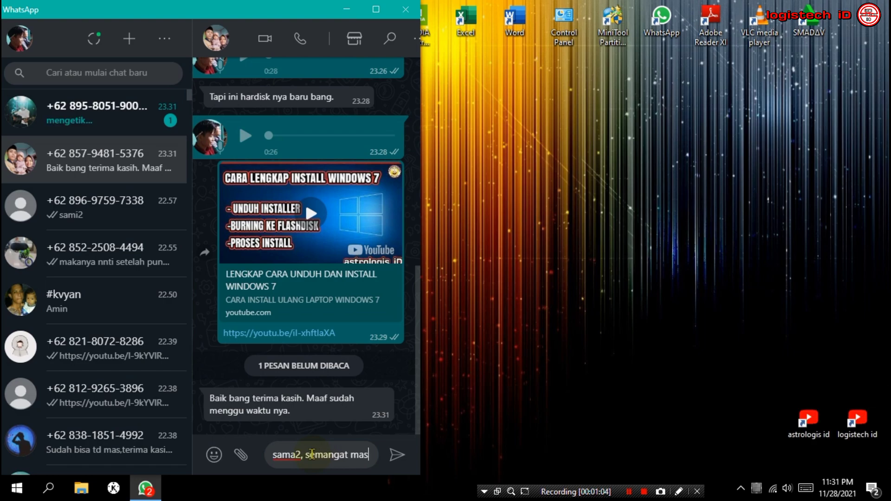
pyautogui.press('Return')
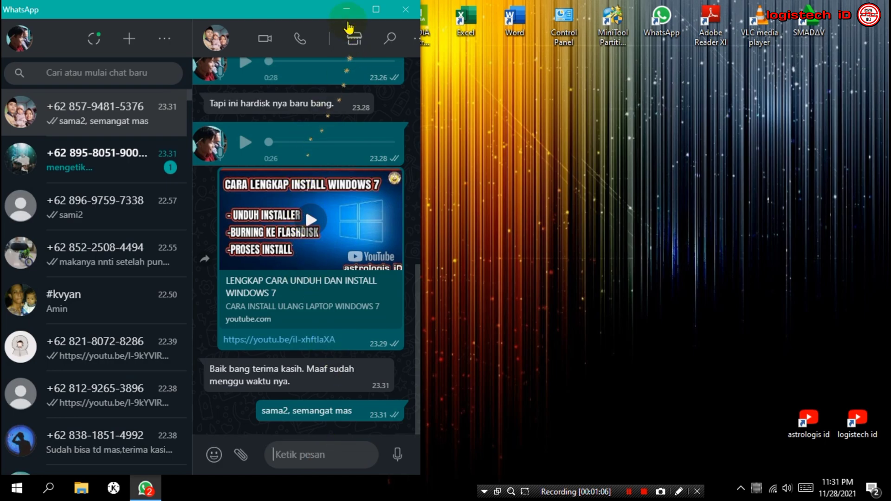
pyautogui.click(344, 9)
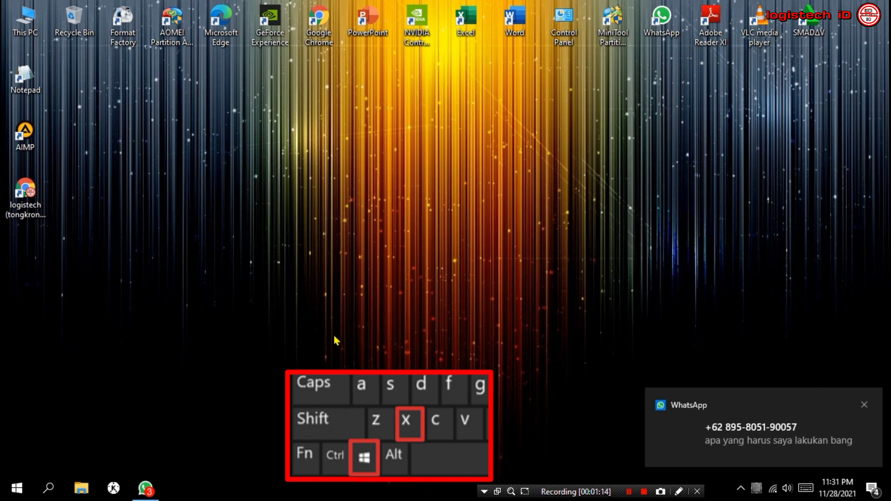
# - Open Device Manager, move its window toward the middle of the desktop, and expand the Batteries category
pyautogui.press('super+x')
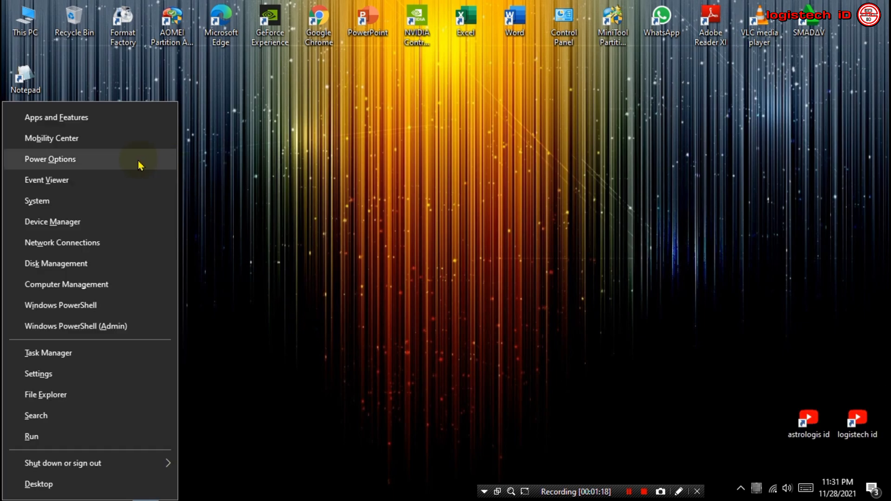
pyautogui.click(128, 231)
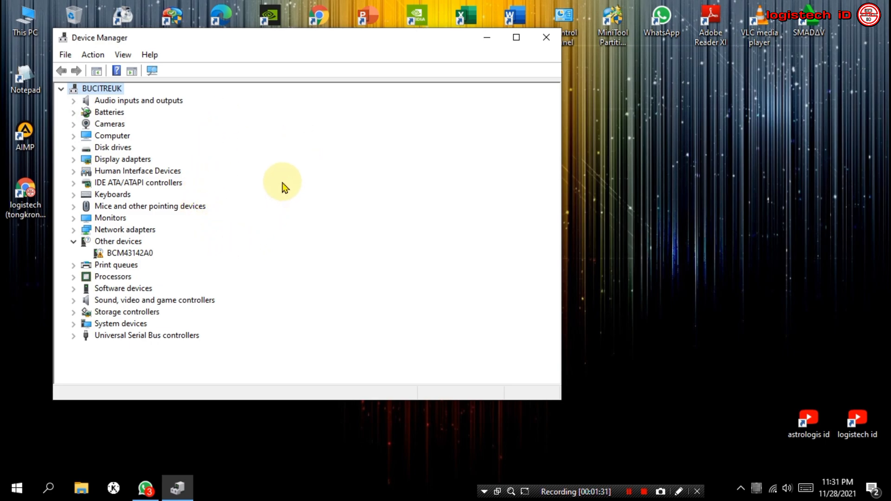
pyautogui.press('End')
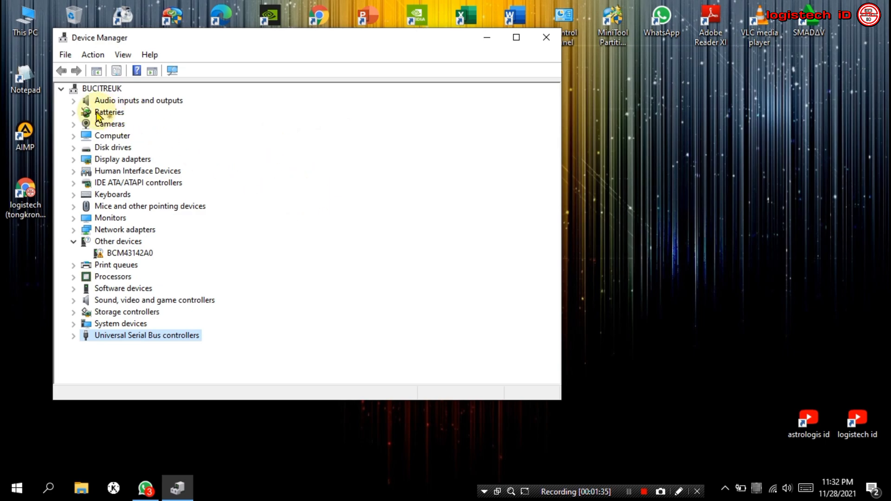
pyautogui.moveTo(171, 45); pyautogui.dragTo(350, 55)
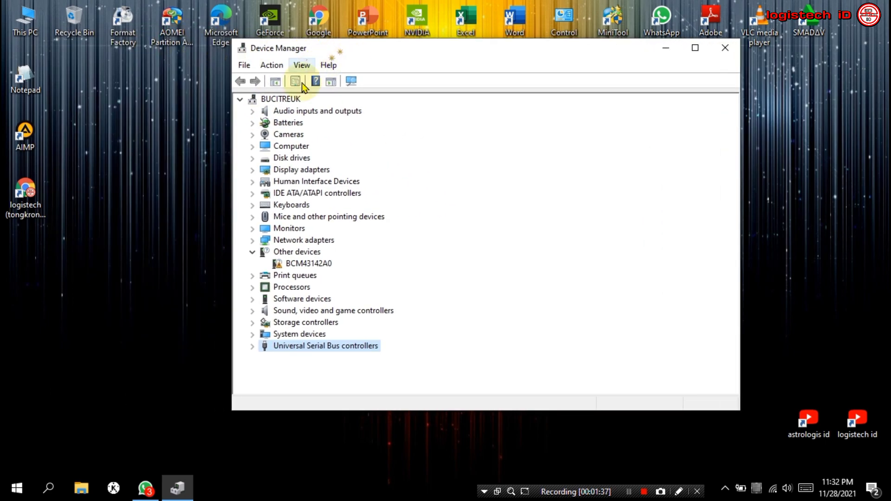
pyautogui.click(252, 123)
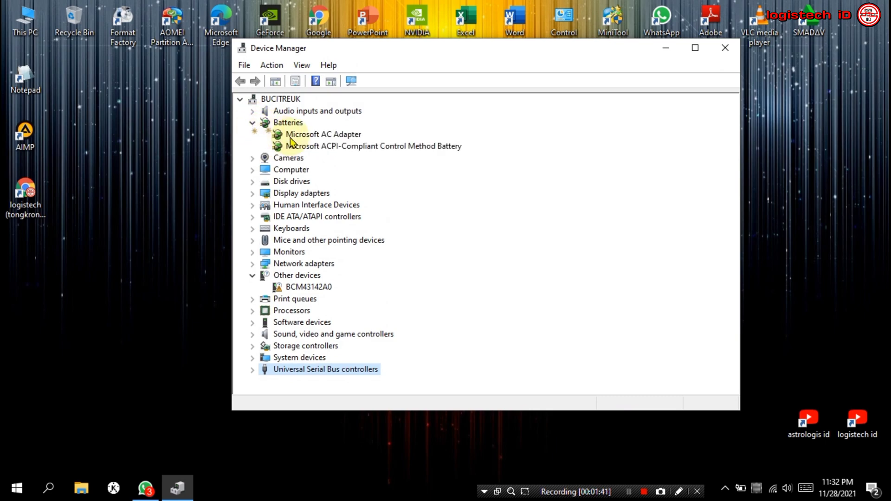
# - Disable the Microsoft ACPI-Compliant Control Method Battery device and enable it again
pyautogui.click(310, 146)
pyautogui.rightClick(311, 153)
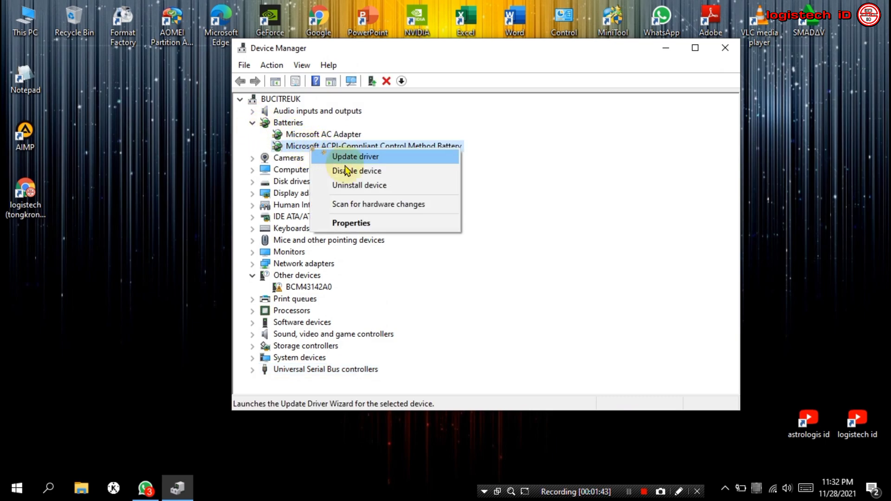
pyautogui.click(354, 176)
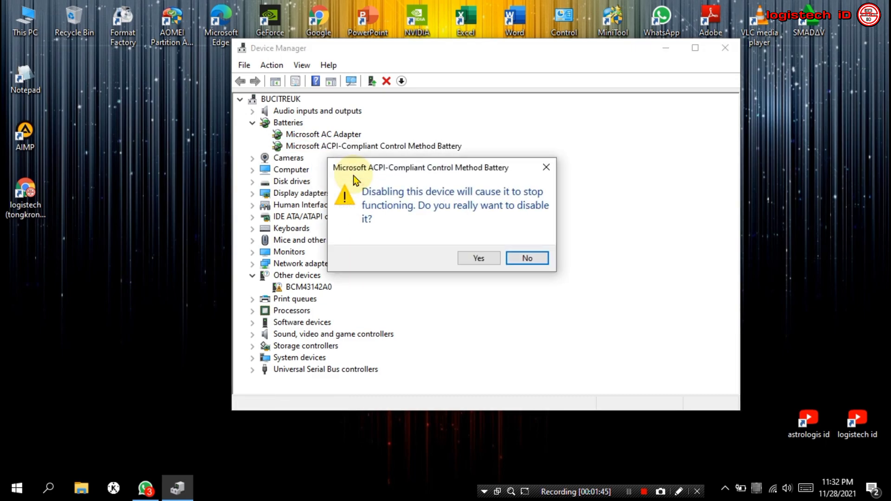
pyautogui.click(472, 259)
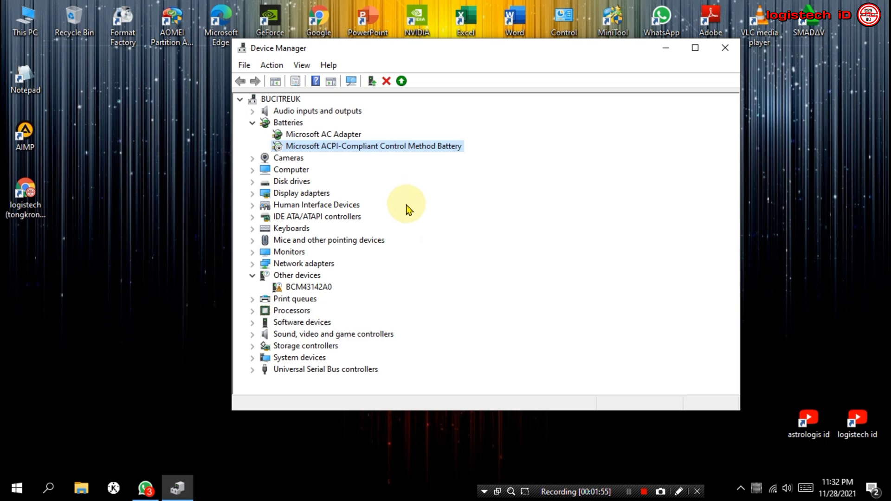
pyautogui.rightClick(306, 146)
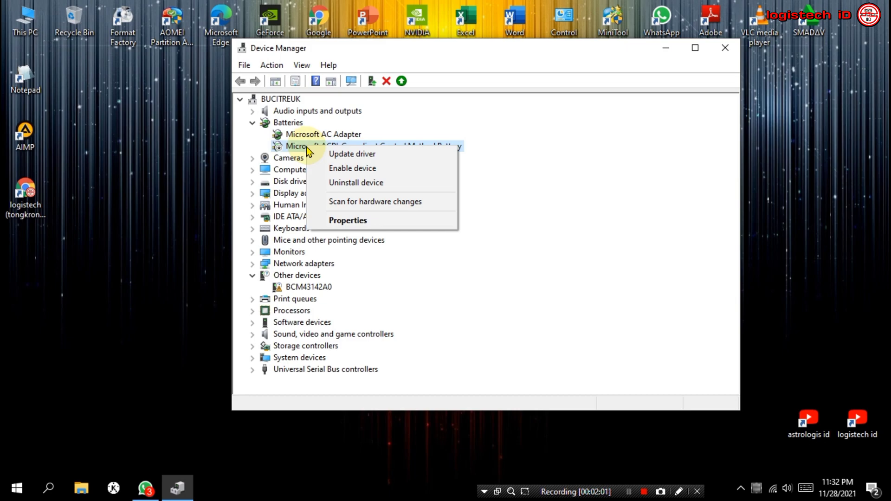
pyautogui.click(364, 171)
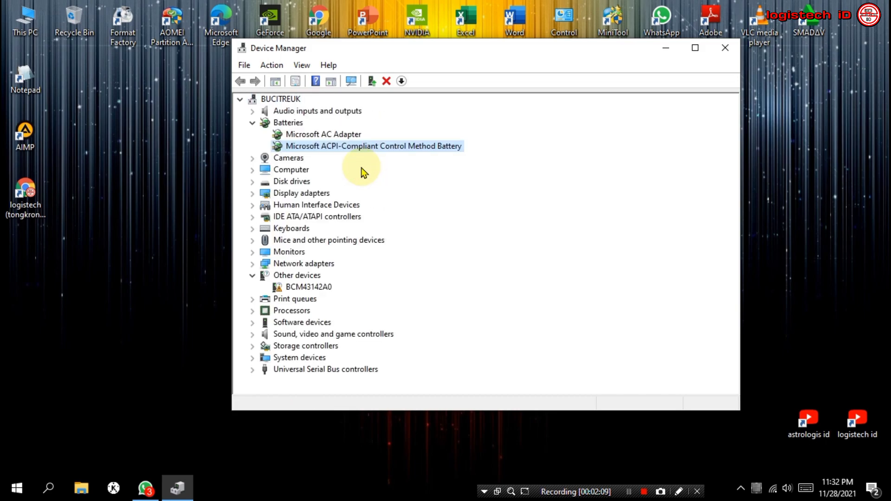
# - Disable the Microsoft AC Adapter device and enable it again
pyautogui.rightClick(313, 135)
pyautogui.click(340, 159)
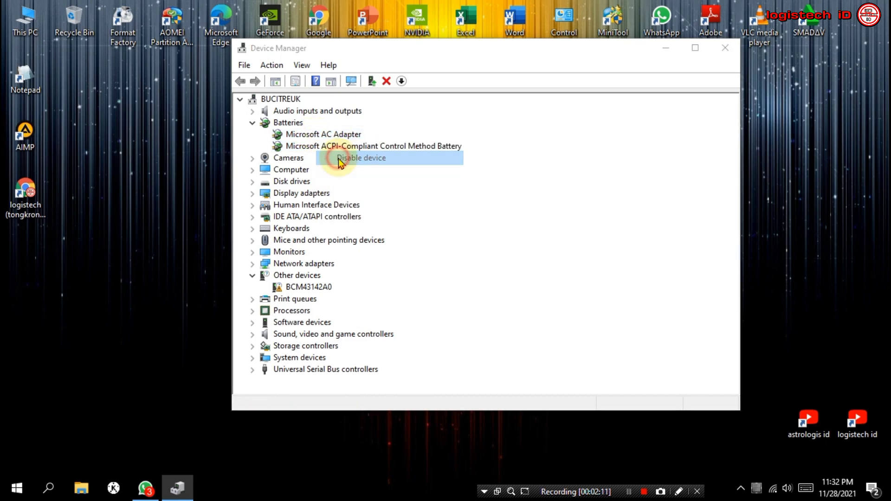
pyautogui.click(474, 258)
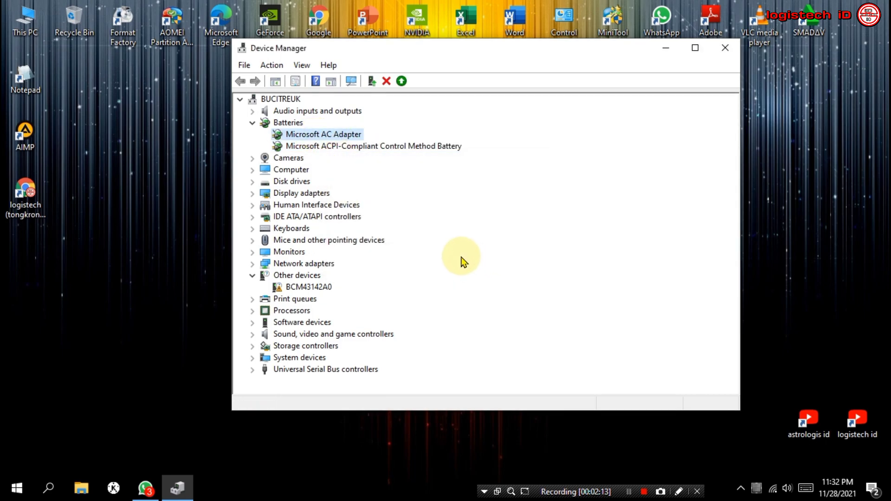
pyautogui.rightClick(329, 136)
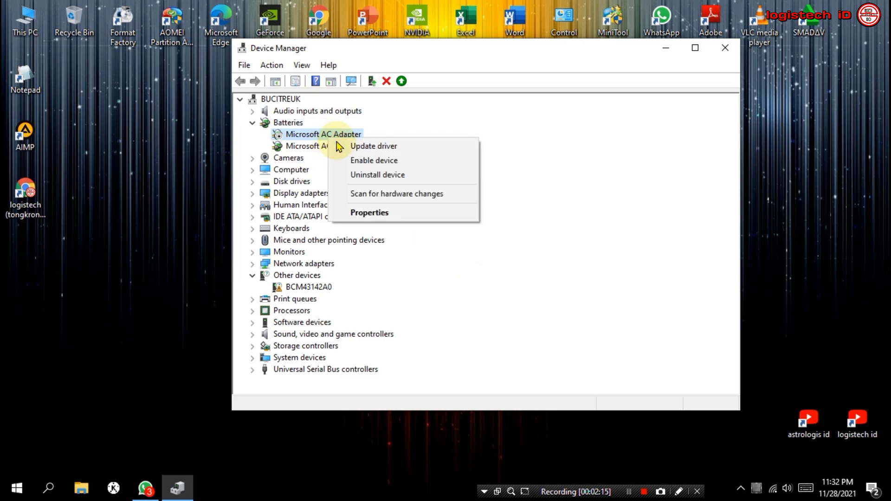
pyautogui.click(365, 161)
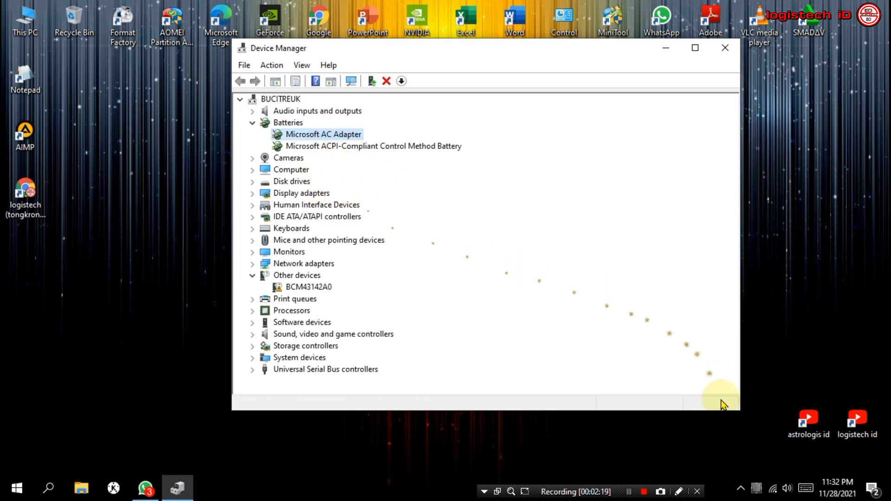
# - Move the battery icon from the hidden notification icons onto the taskbar
pyautogui.click(741, 488)
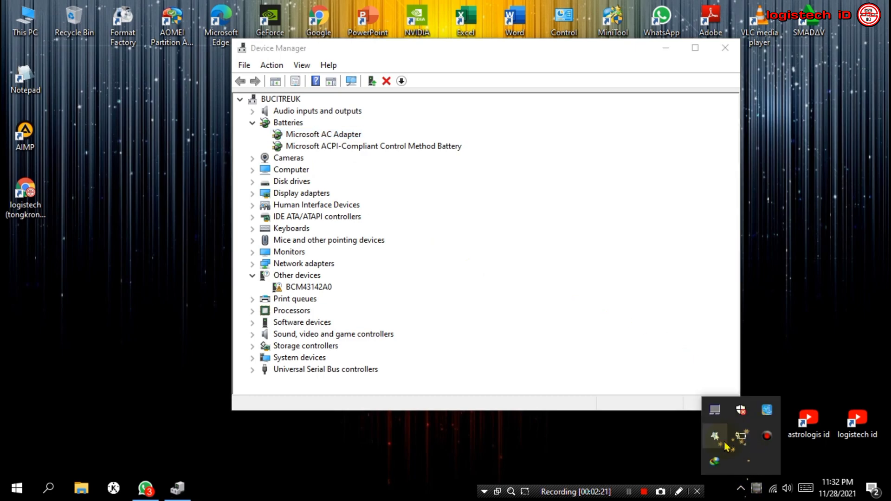
pyautogui.moveTo(743, 440)
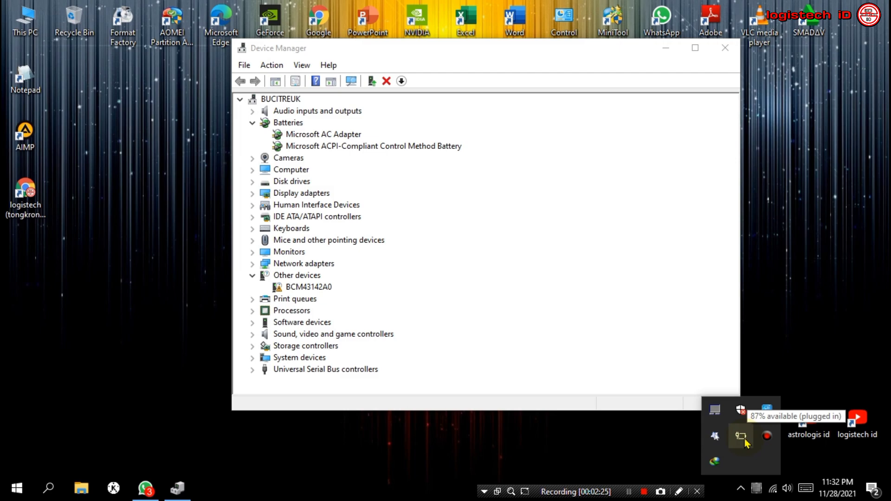
pyautogui.moveTo(744, 441); pyautogui.dragTo(741, 489)
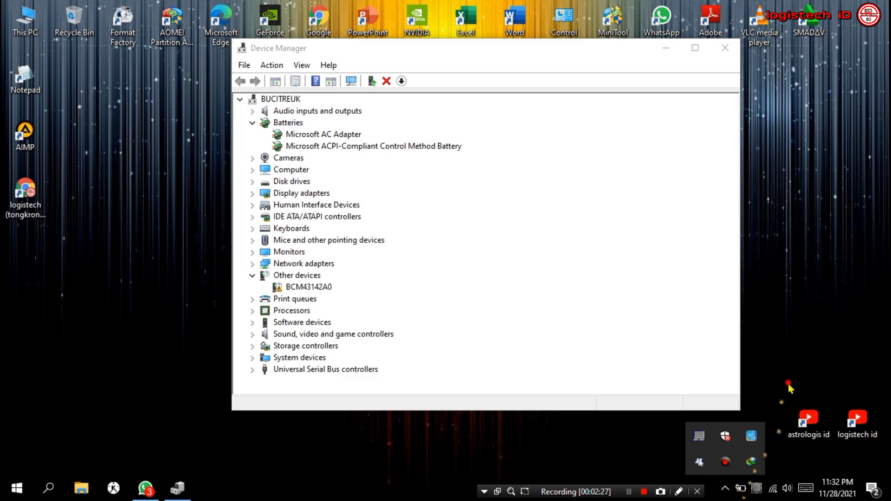
# - Bring up the uninstall prompt for the Microsoft ACPI-Compliant Control Method Battery and dismiss it without uninstalling
pyautogui.click(326, 146)
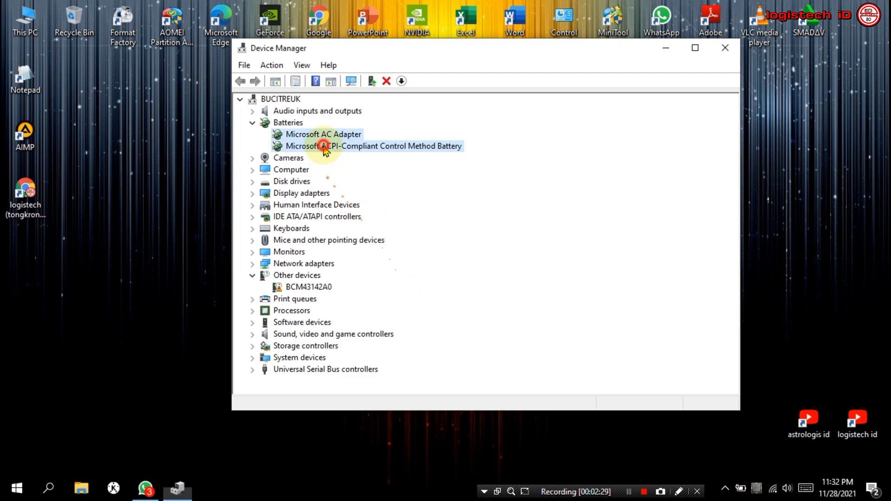
pyautogui.rightClick(325, 147)
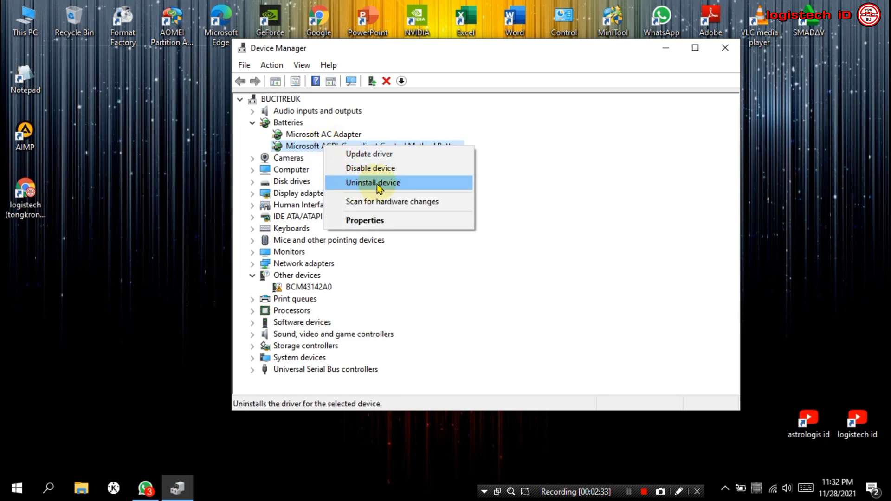
pyautogui.click(397, 183)
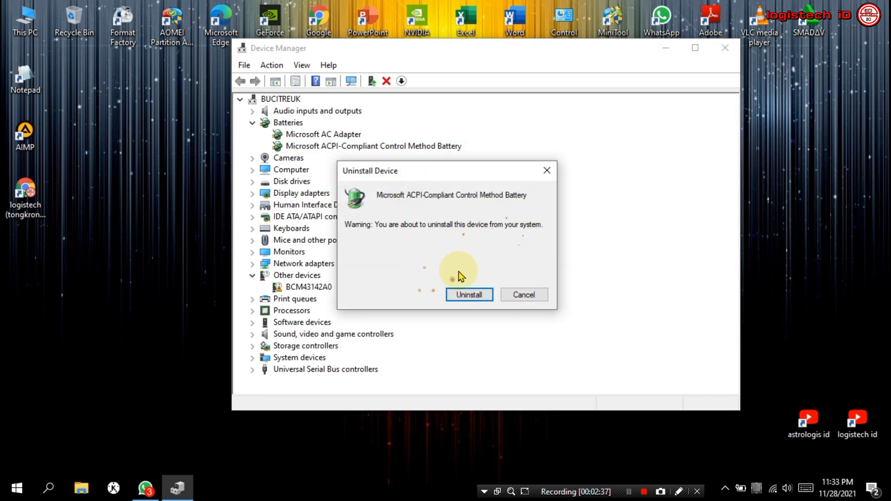
pyautogui.click(540, 174)
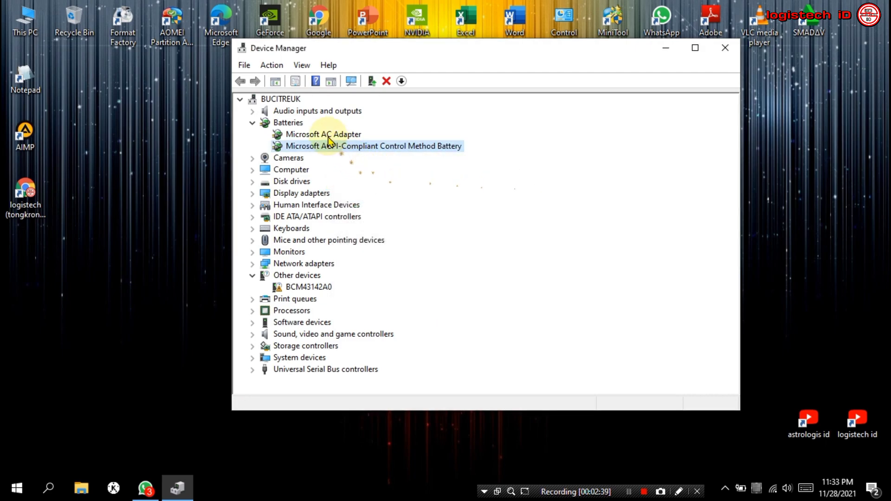
# - Bring up the uninstall prompt for the Microsoft AC Adapter and dismiss it without uninstalling
pyautogui.click(324, 134)
pyautogui.rightClick(328, 135)
pyautogui.click(366, 175)
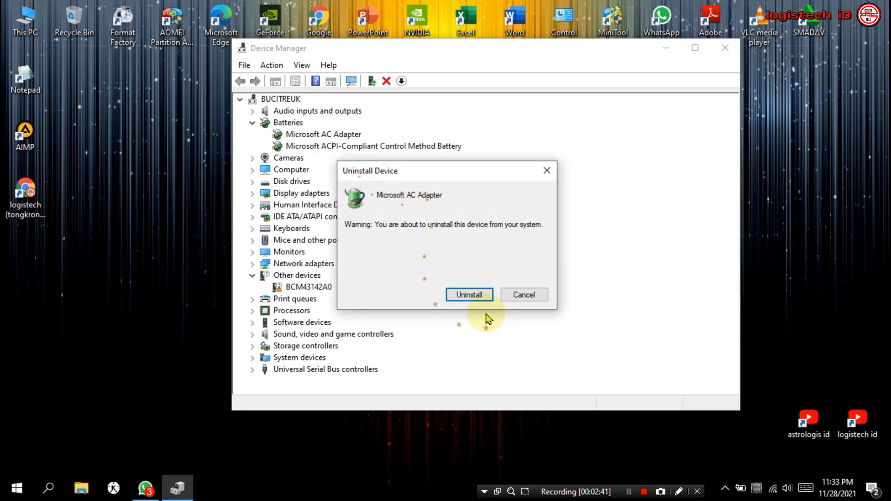
pyautogui.click(547, 173)
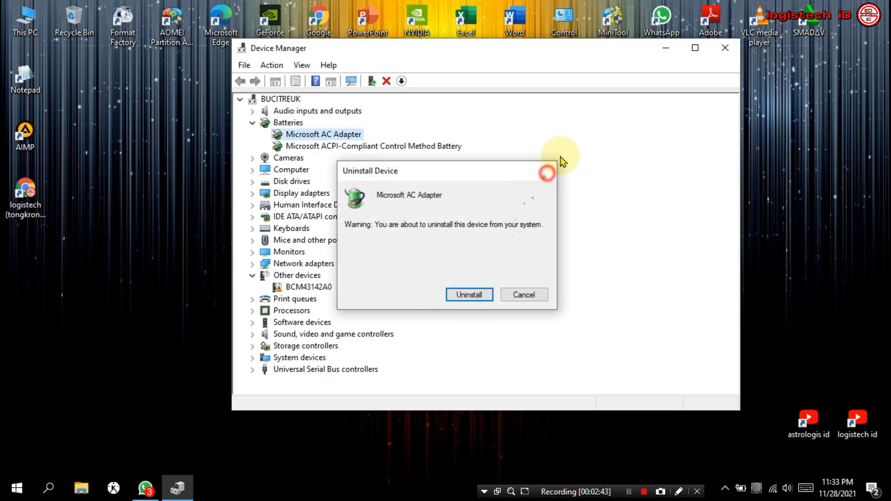
# - Close Device Manager and view the Restart power option without restarting the PC
pyautogui.click(725, 48)
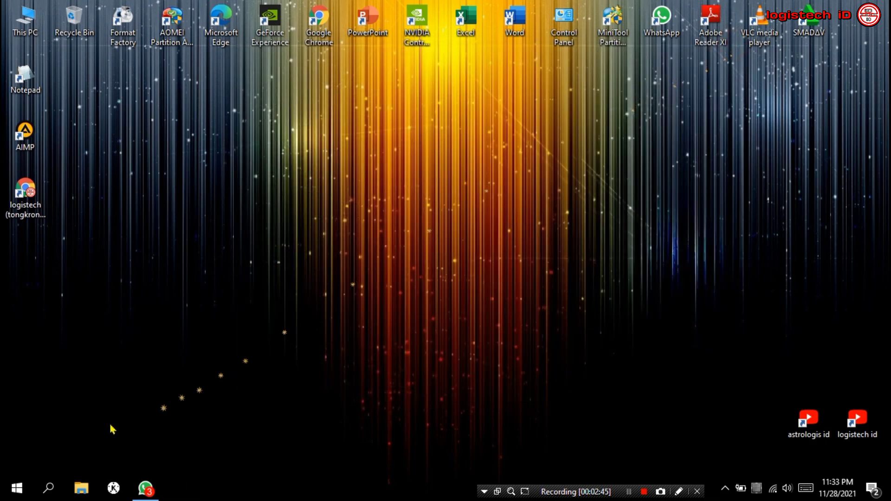
pyautogui.click(17, 487)
pyautogui.click(21, 470)
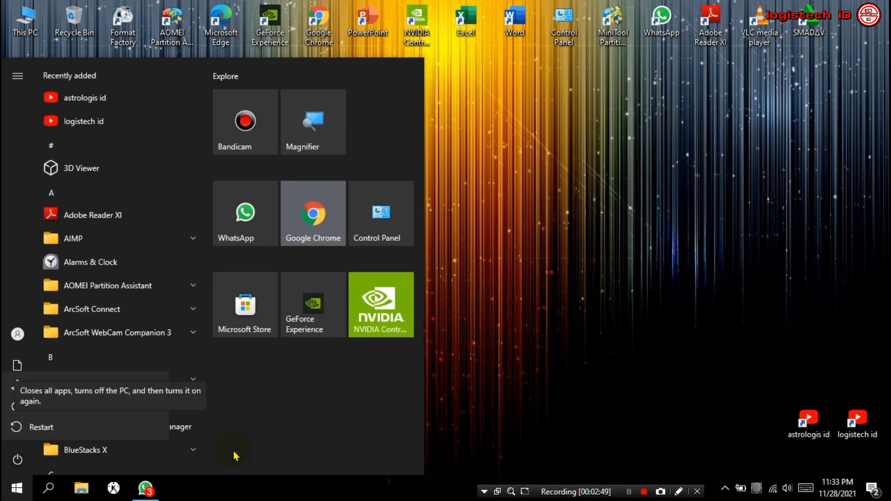
pyautogui.click(580, 350)
pyautogui.click(544, 359)
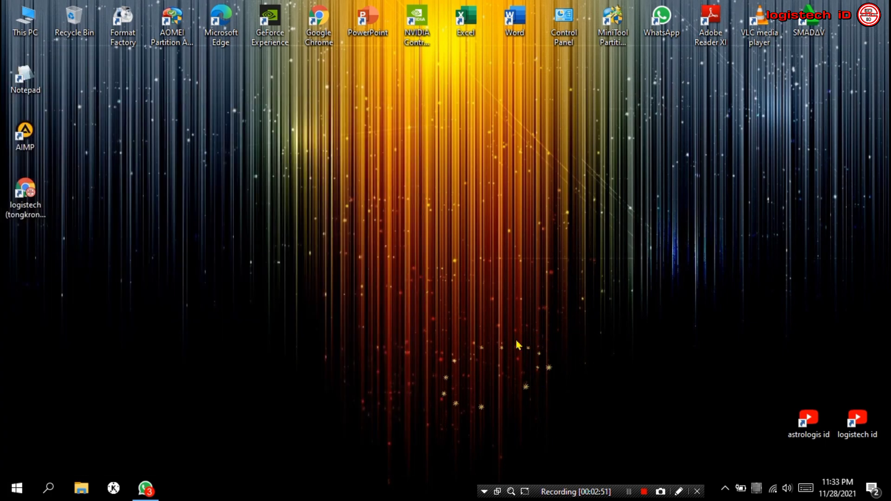